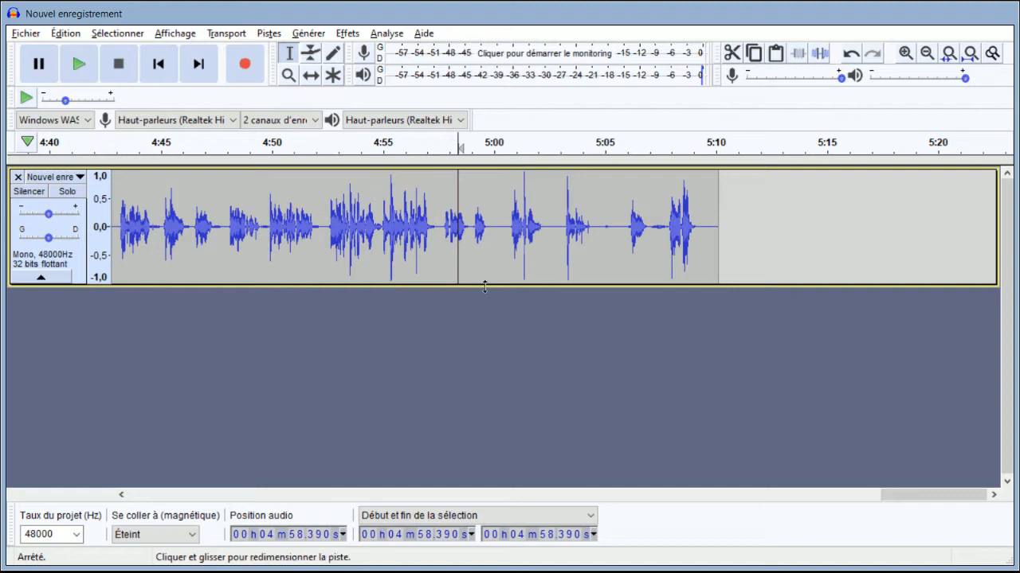
Enlarge the audio track's height and select the silent passage from about 4:59.82 to 5:00.76
drag(485, 285, 494, 481)
drag(489, 318, 514, 319)
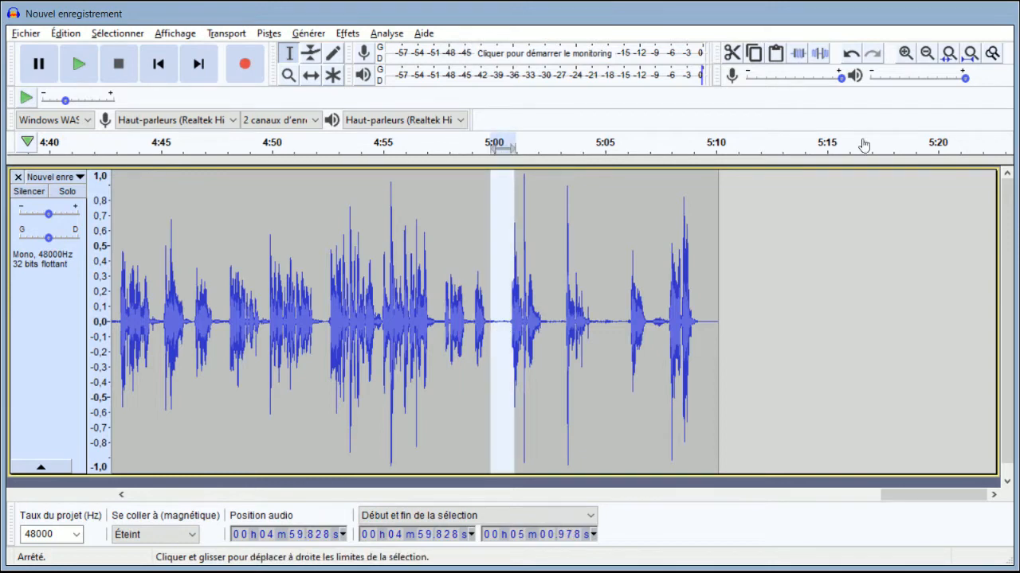
click(905, 52)
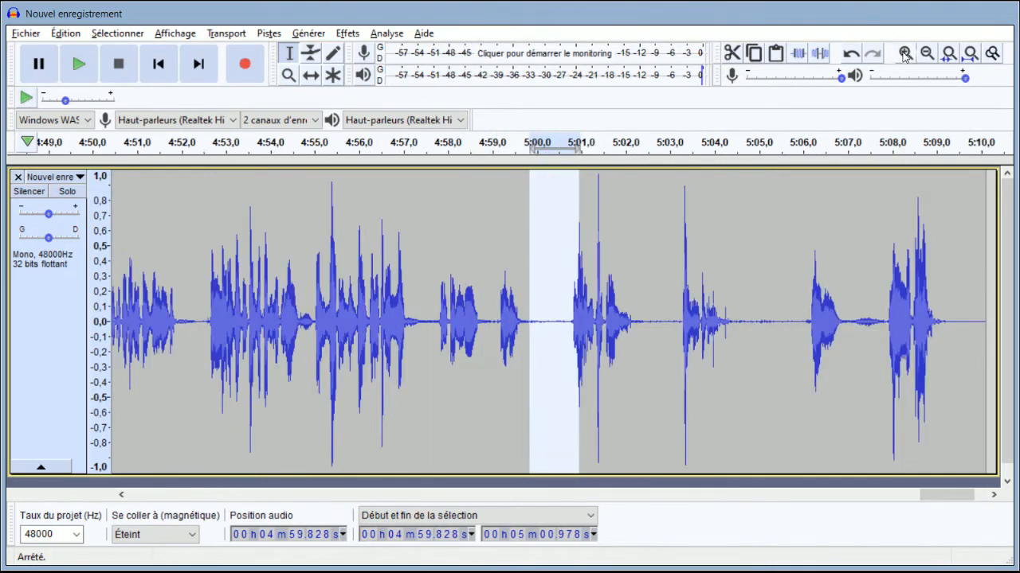
click(905, 53)
click(905, 53)
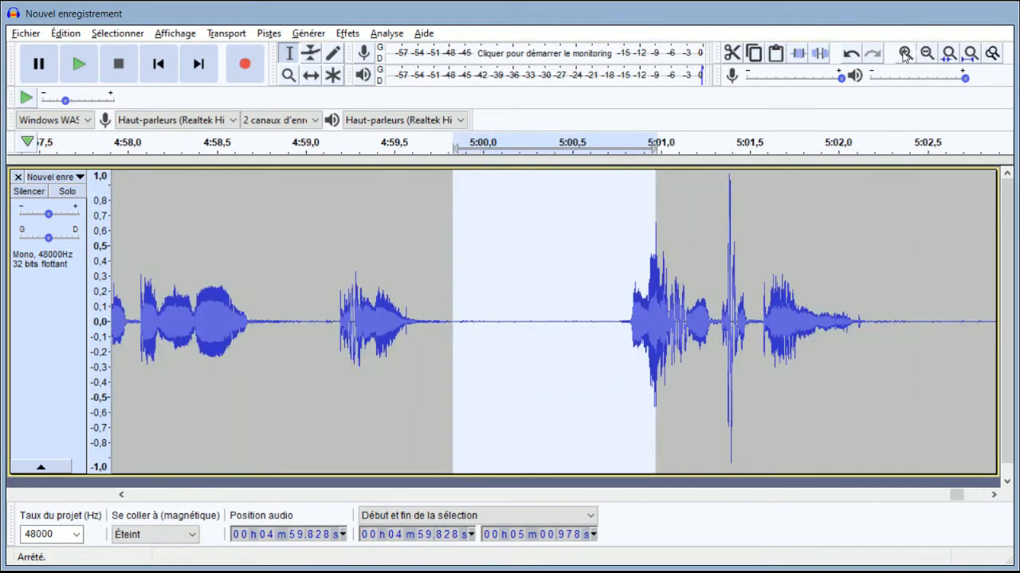
click(904, 52)
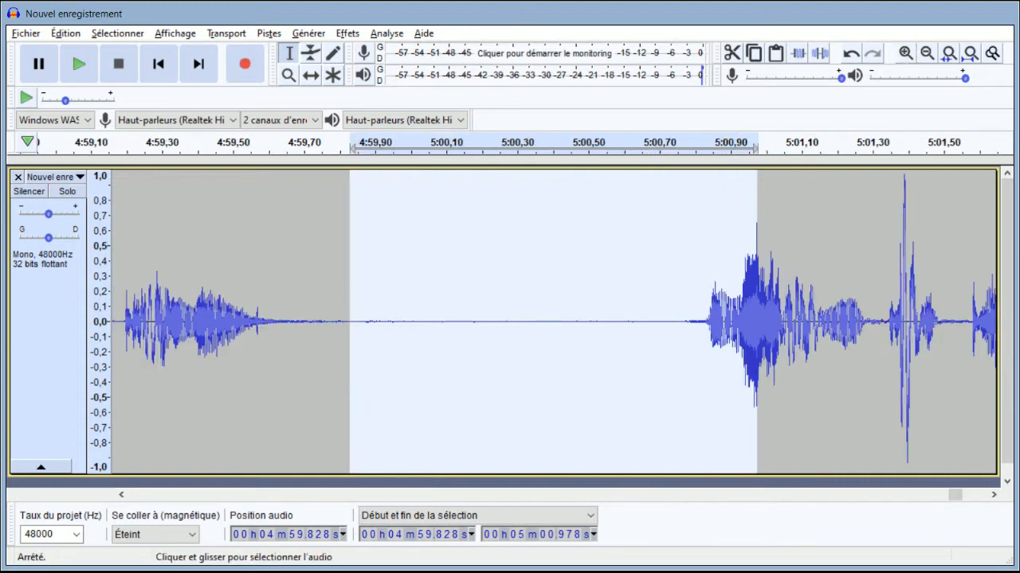
click(376, 331)
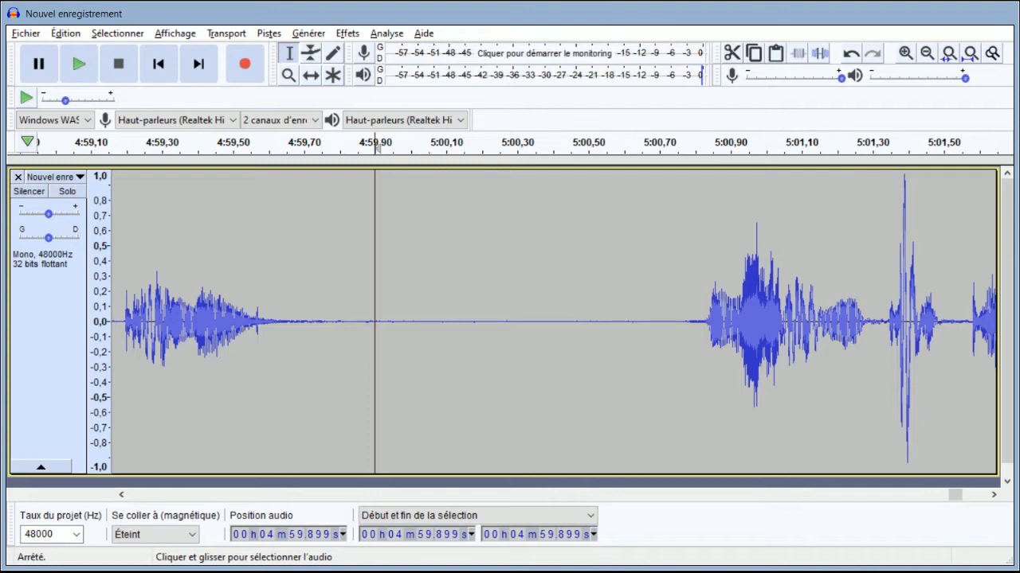
drag(347, 332, 680, 332)
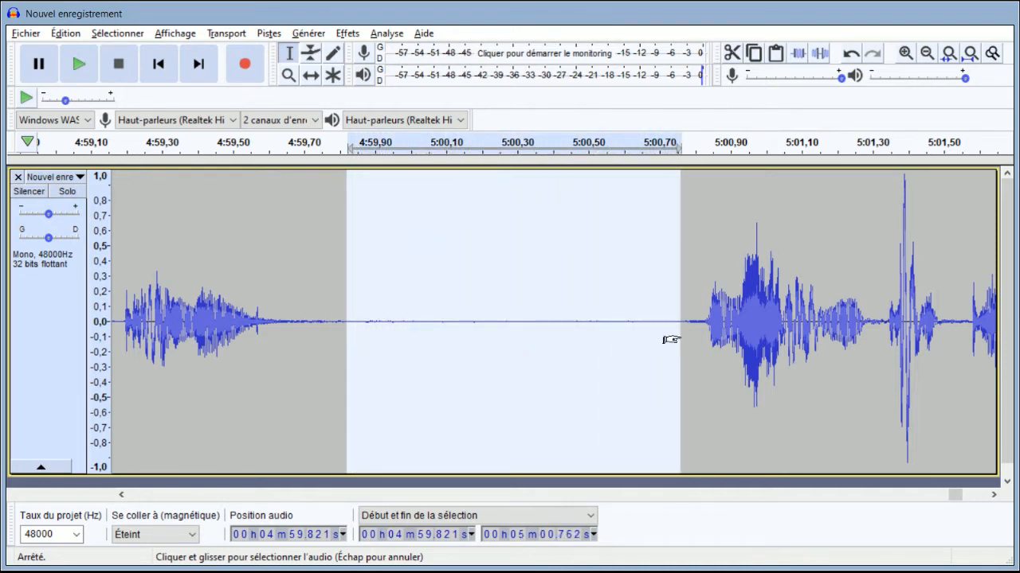
Play the selected silence and capture it as the noise profile for the Noise Reduction effect
key(space)
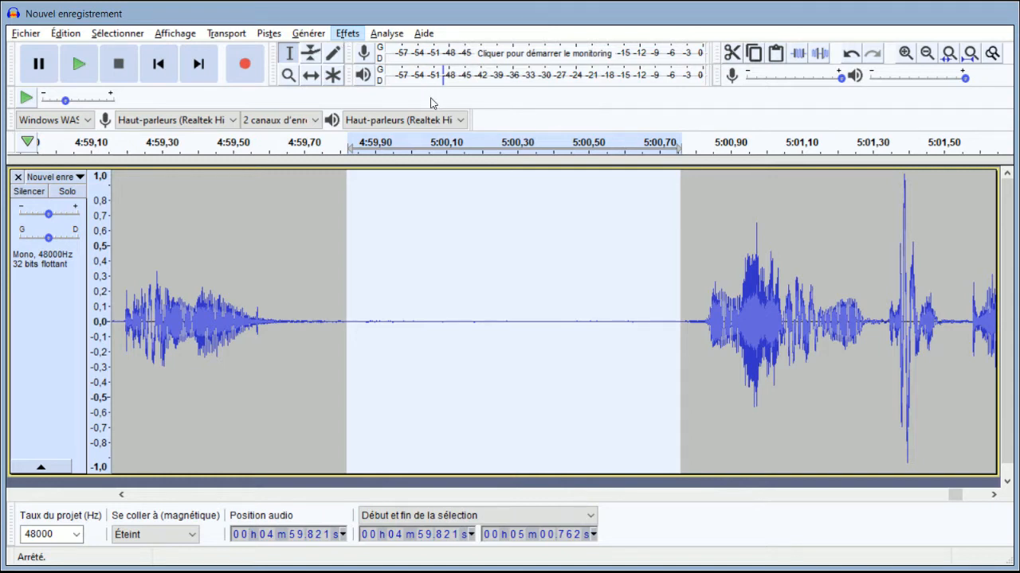
click(463, 281)
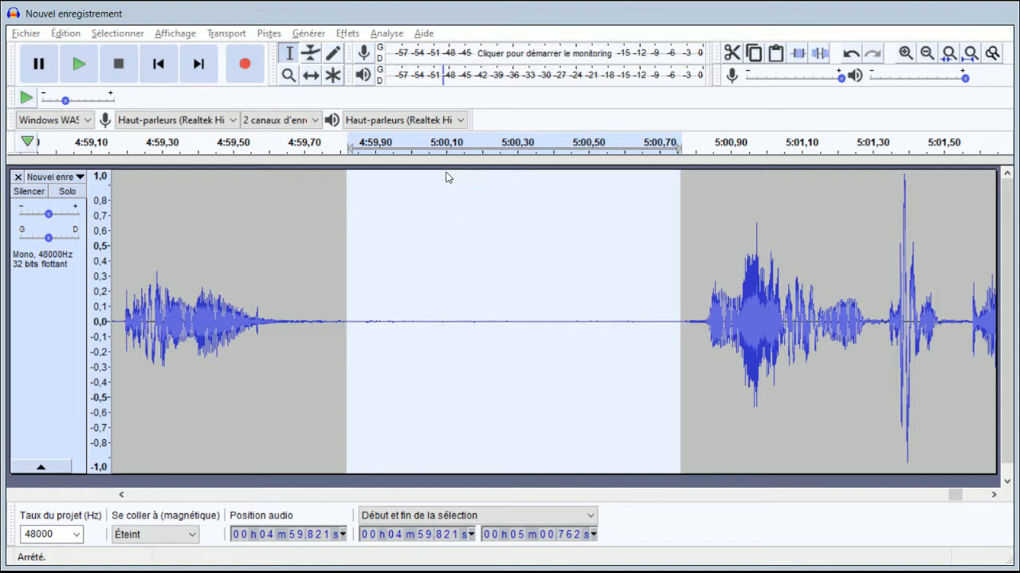
click(494, 218)
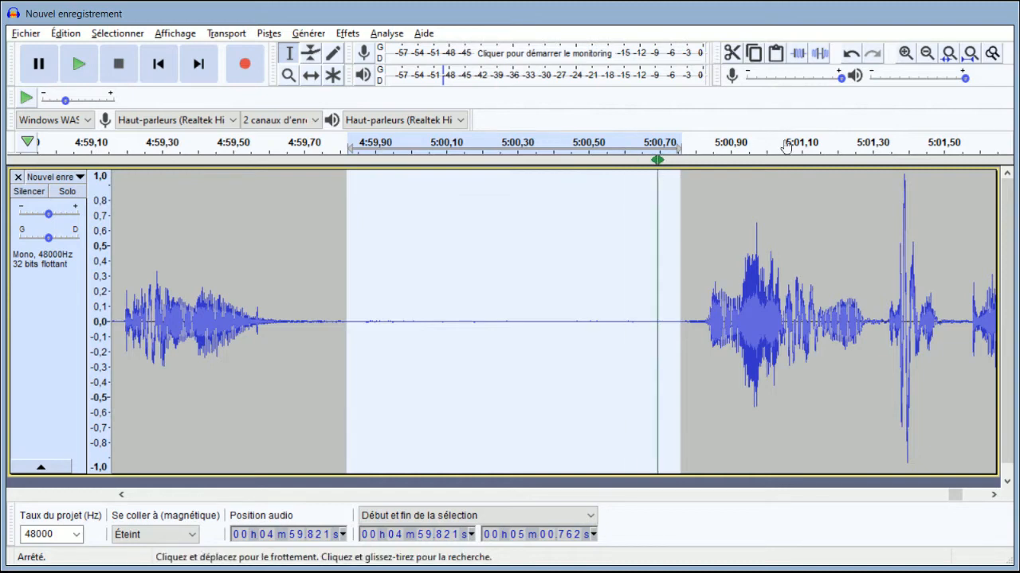
Select another quiet passage near the end of the recording, from about 5:04.43 to 5:05.83
click(927, 61)
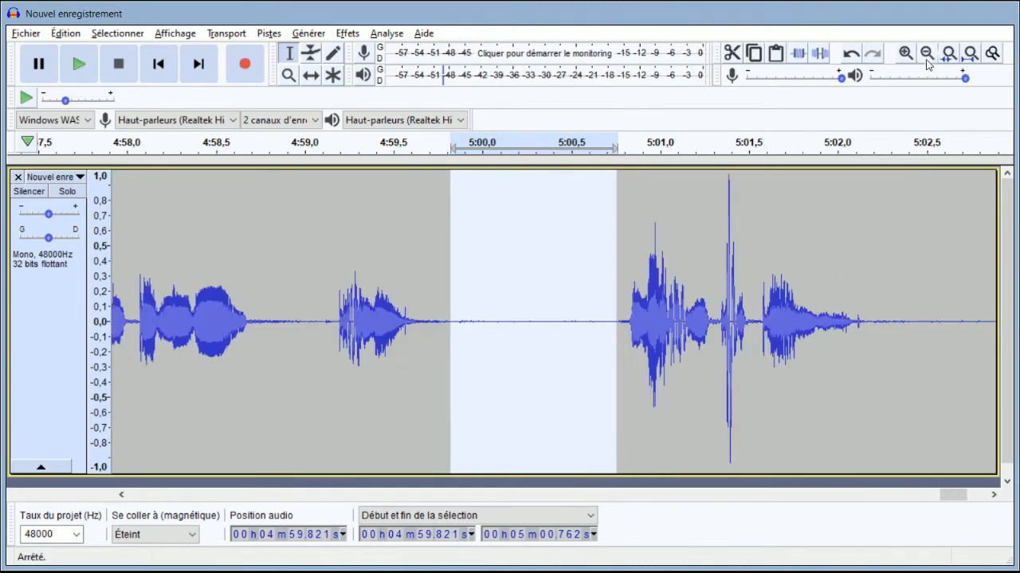
click(928, 61)
click(927, 61)
click(927, 61)
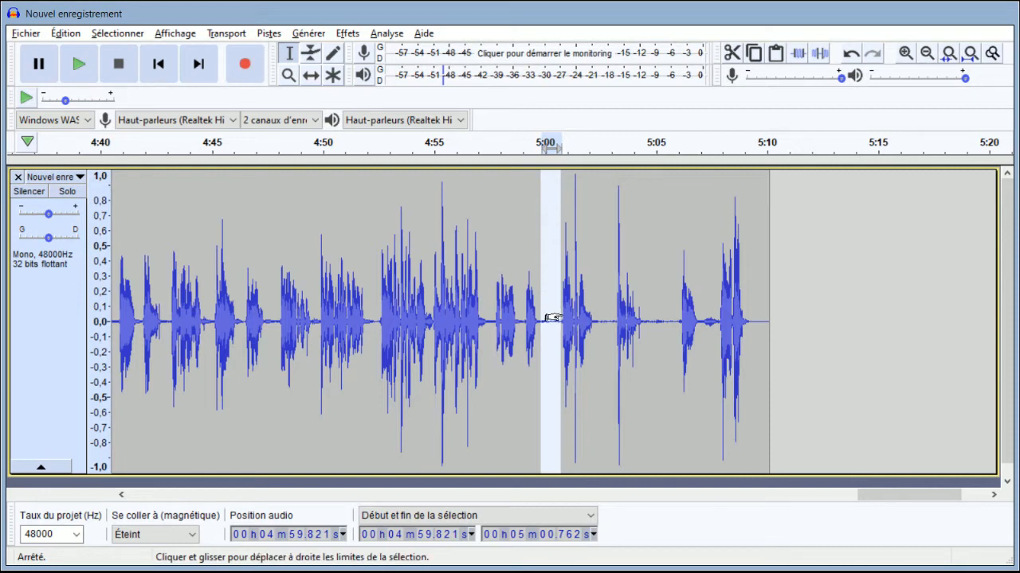
drag(676, 318, 642, 319)
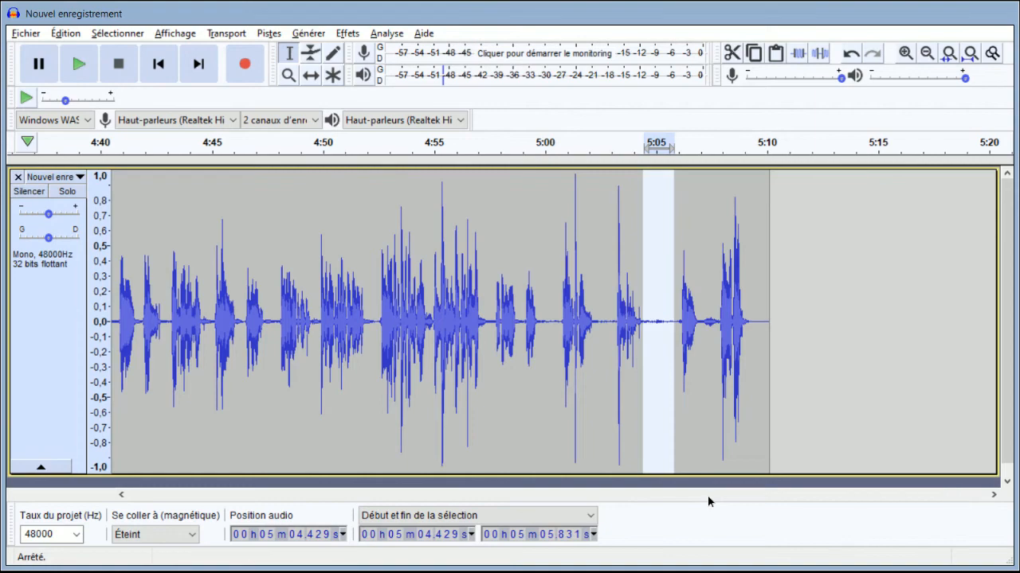
Examine the waveform across the whole recording, from its middle section to its end
drag(708, 495, 423, 516)
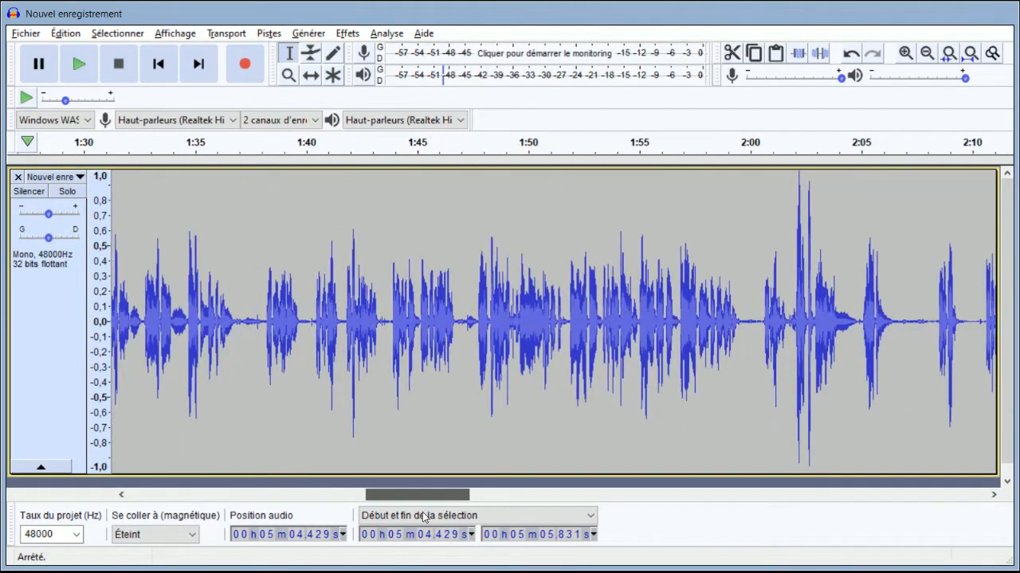
click(932, 56)
click(932, 56)
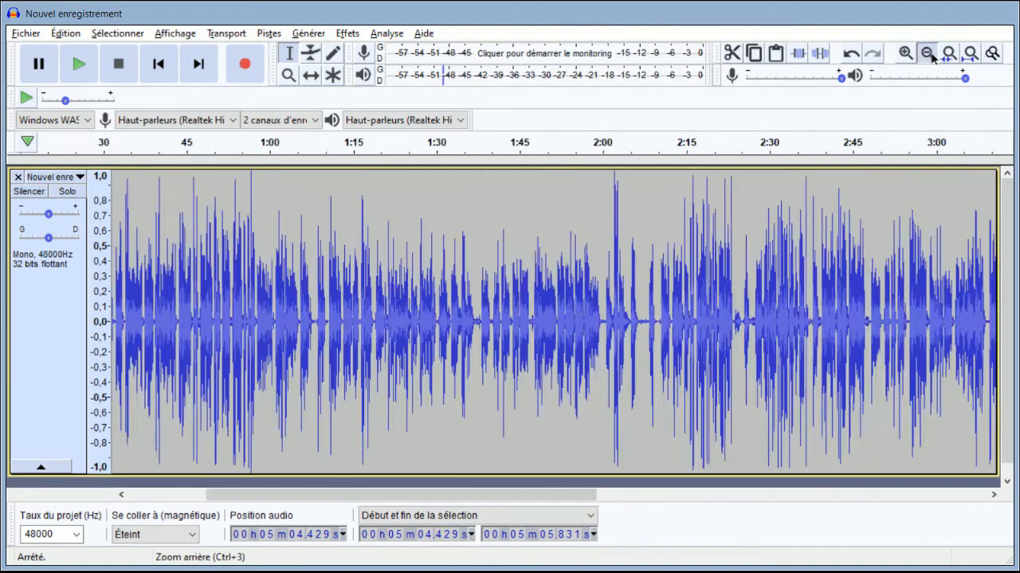
click(932, 57)
click(931, 56)
click(932, 57)
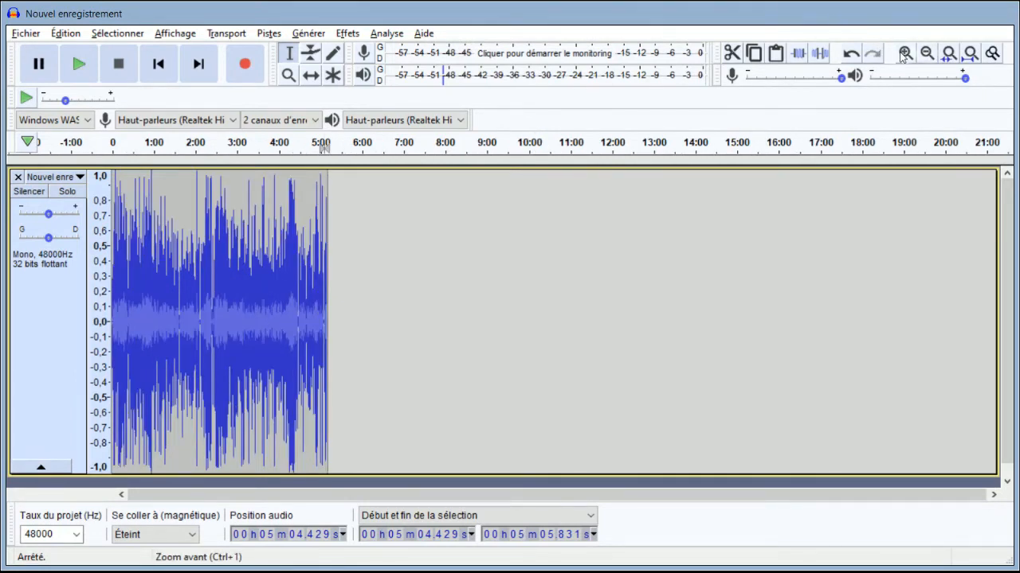
click(904, 55)
click(904, 55)
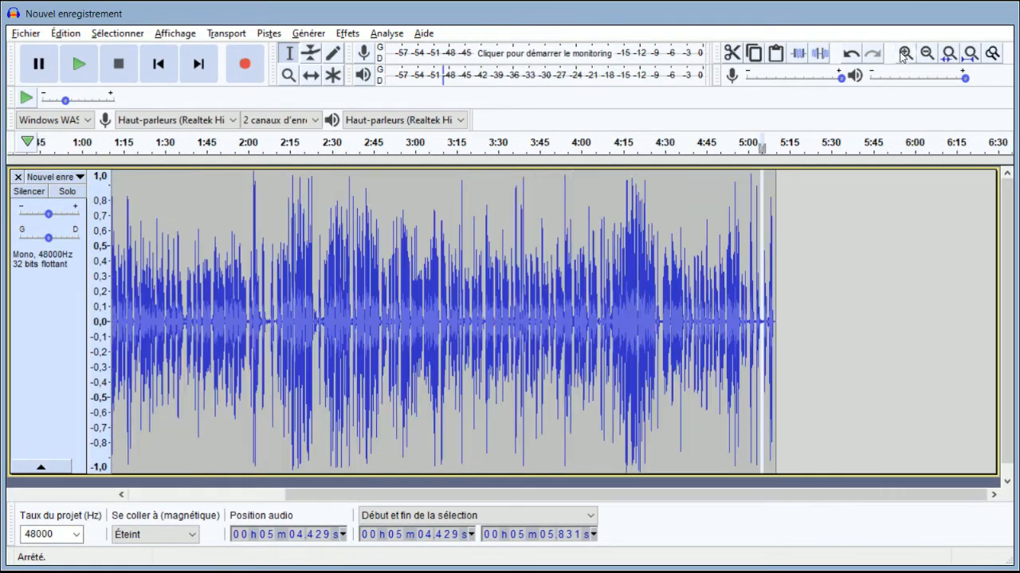
Select the entire track and apply Noise Reduction to it using the captured noise profile
click(372, 327)
key(ctrl+a)
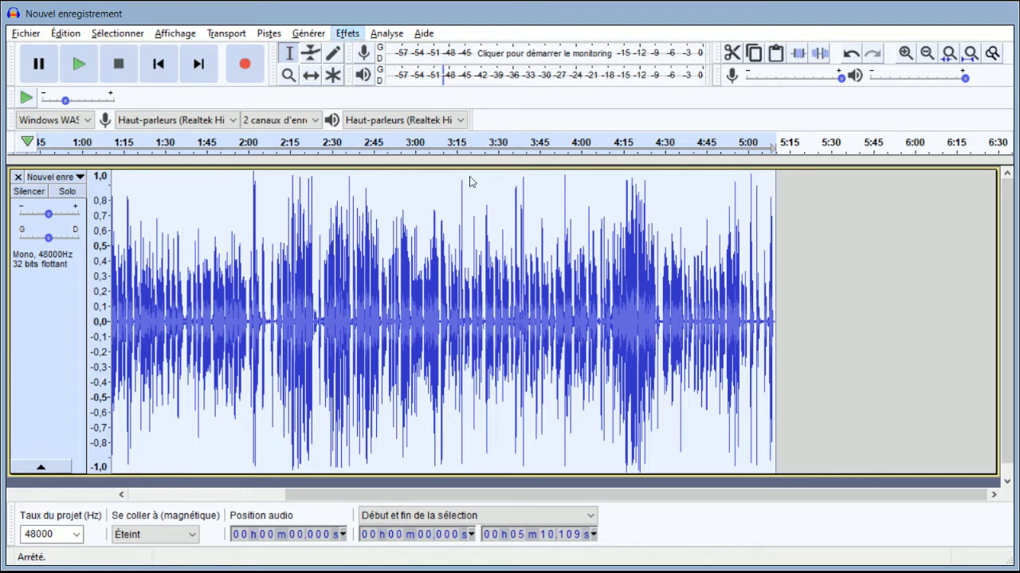
click(468, 279)
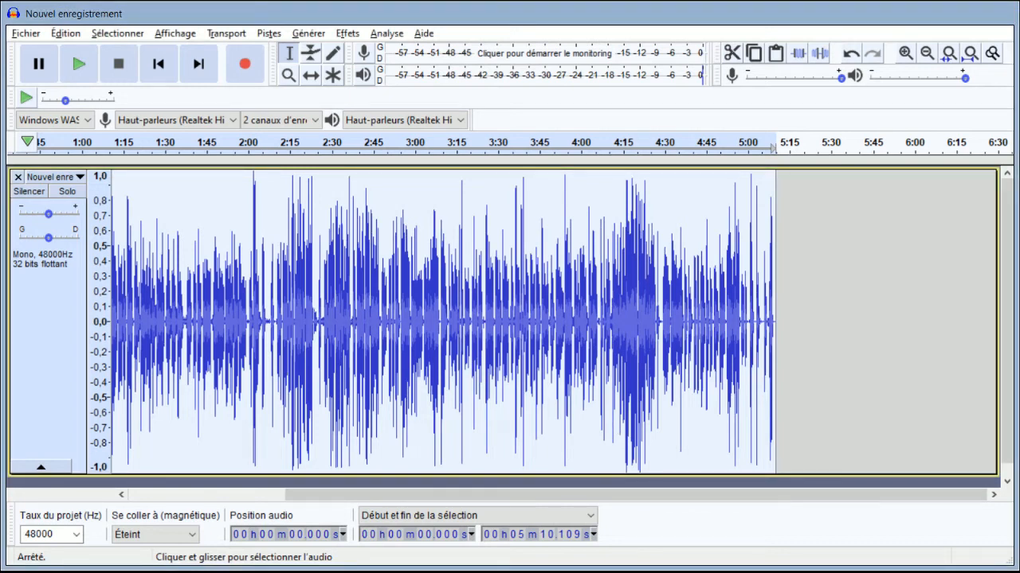
Play the processed track briefly from about 2:36 to check how the voice sounds
click(337, 349)
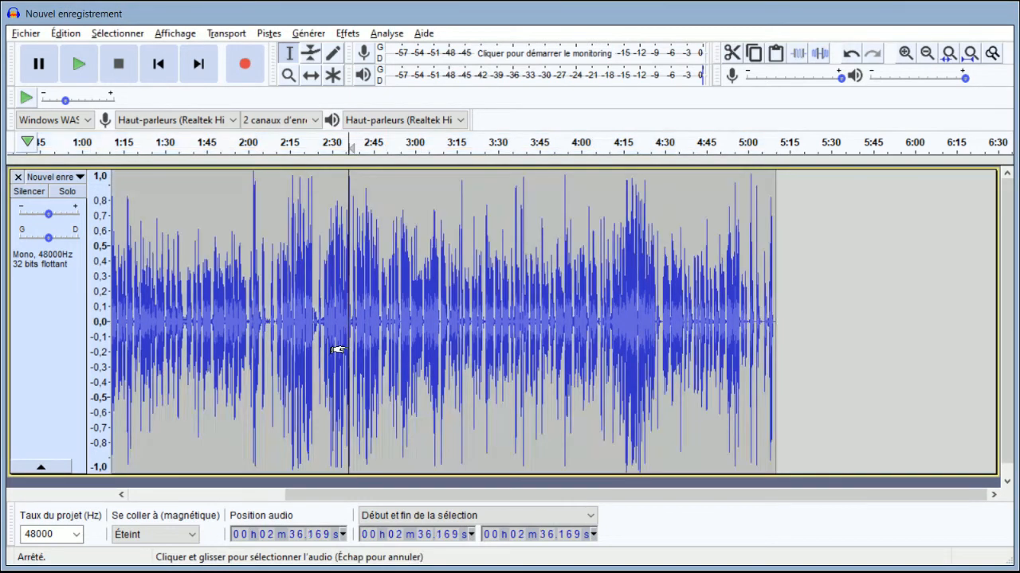
key(space)
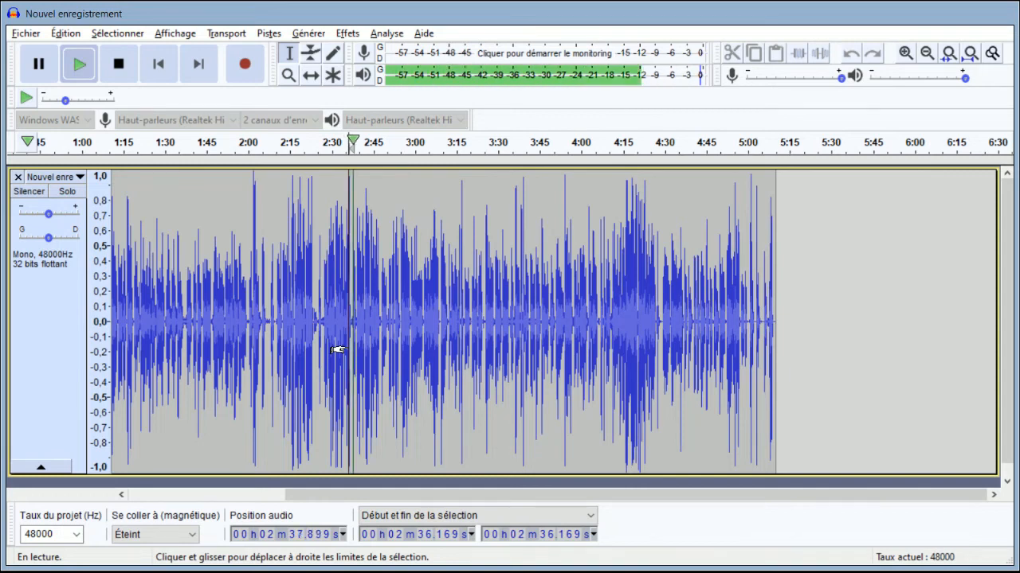
key(space)
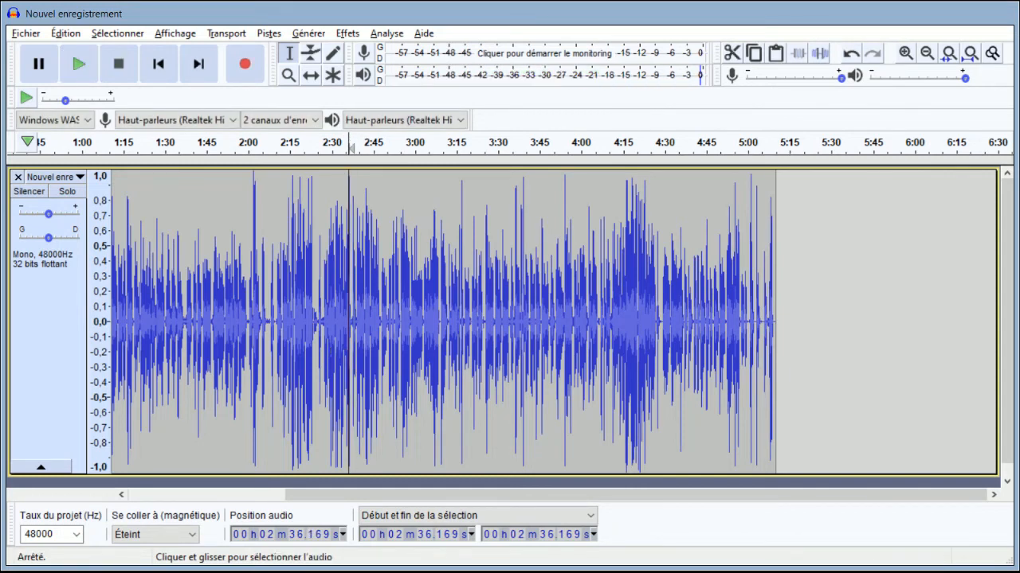
Listen to the quiet passage from about 4:28.17 and mark its silence from about 4:28.91 to 4:29.45 for inspection
click(653, 339)
click(905, 54)
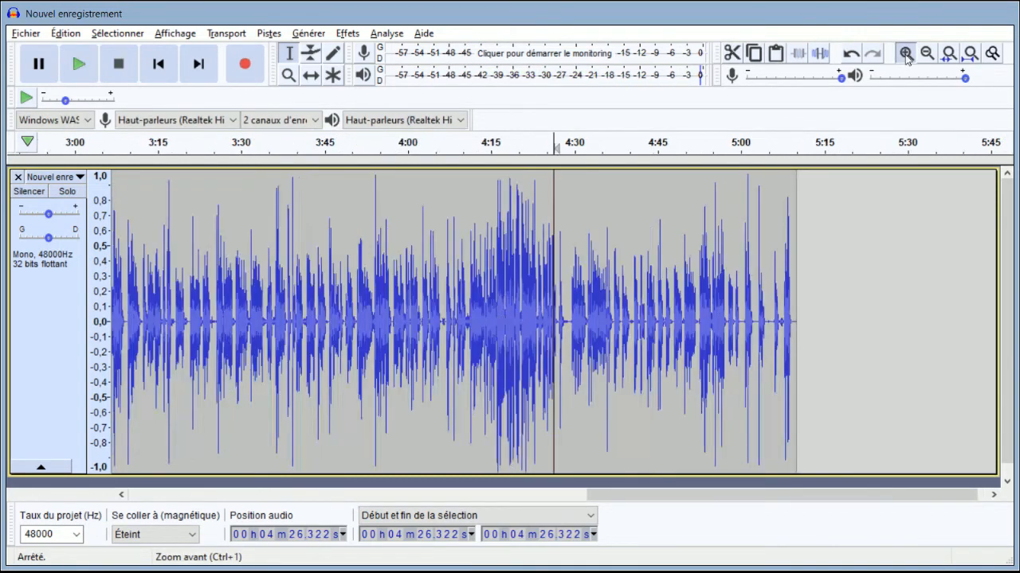
click(905, 54)
click(905, 54)
click(905, 53)
click(906, 54)
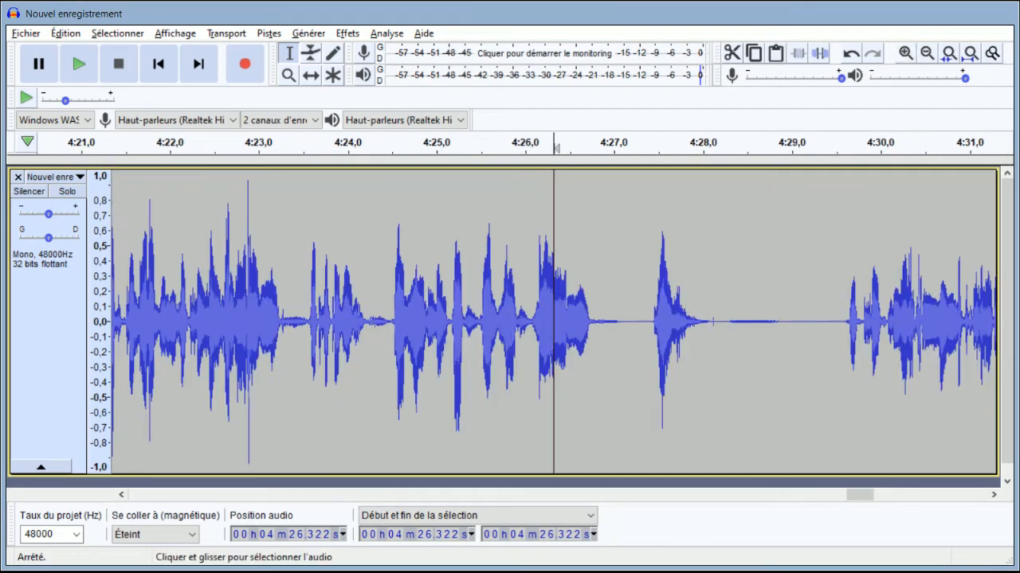
click(719, 334)
key(space)
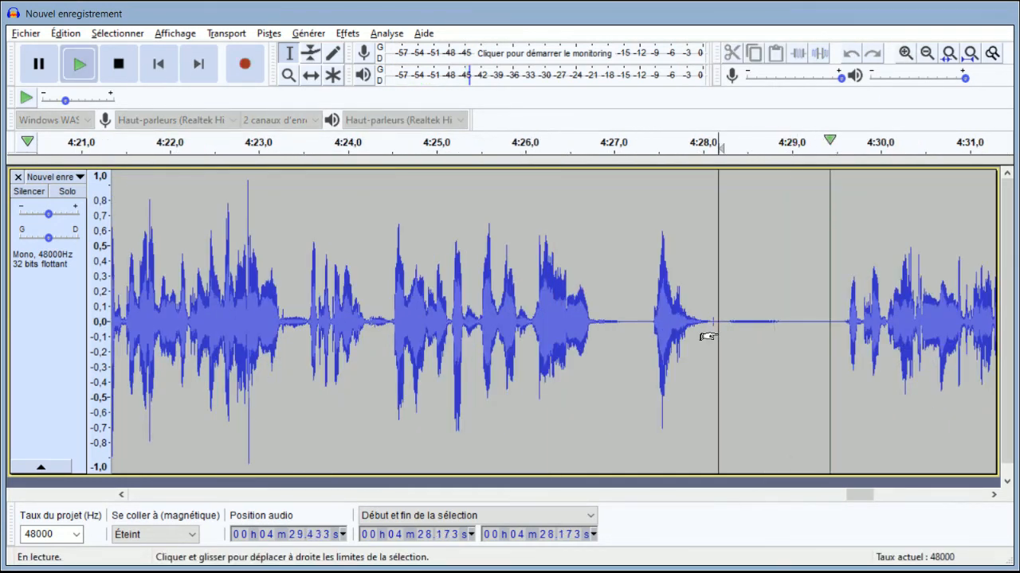
key(space)
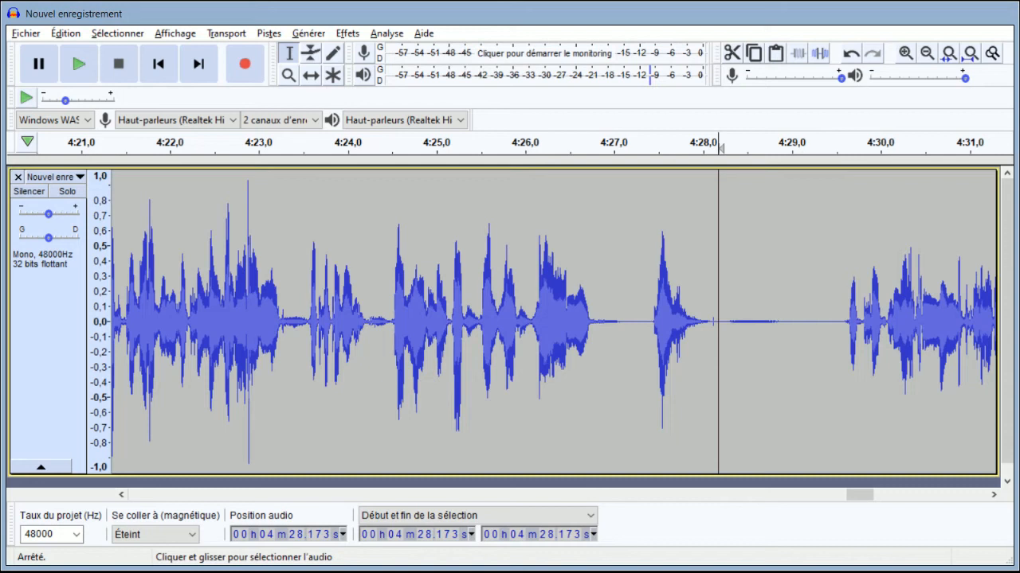
drag(724, 323, 832, 323)
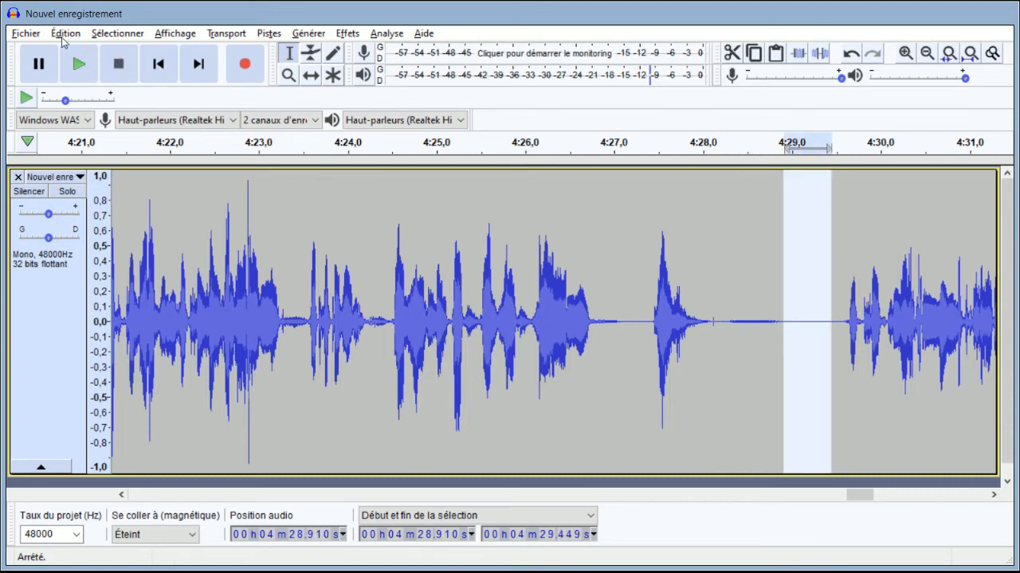
Start exporting the cleaned recording as an audio file
click(36, 35)
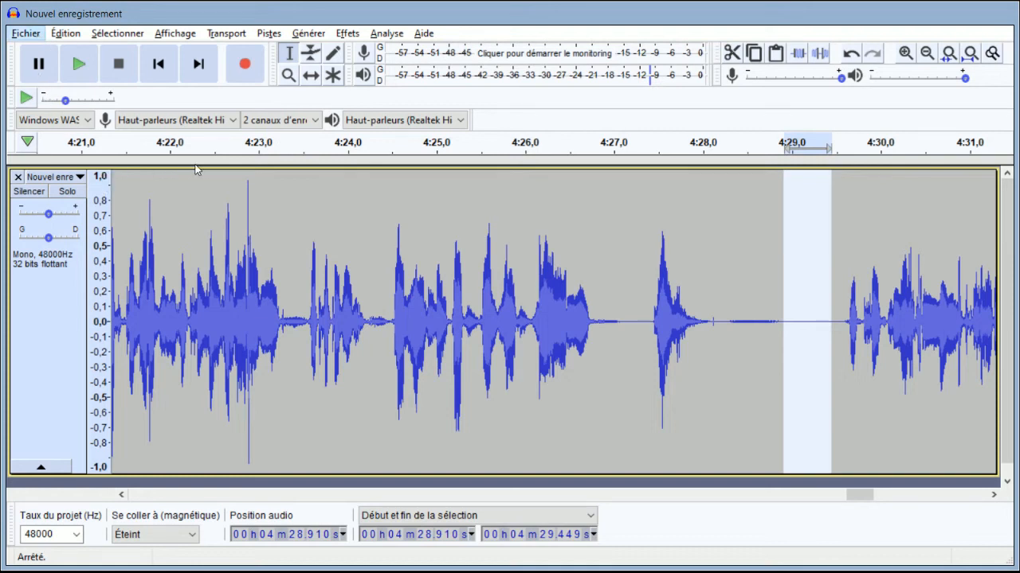
click(243, 163)
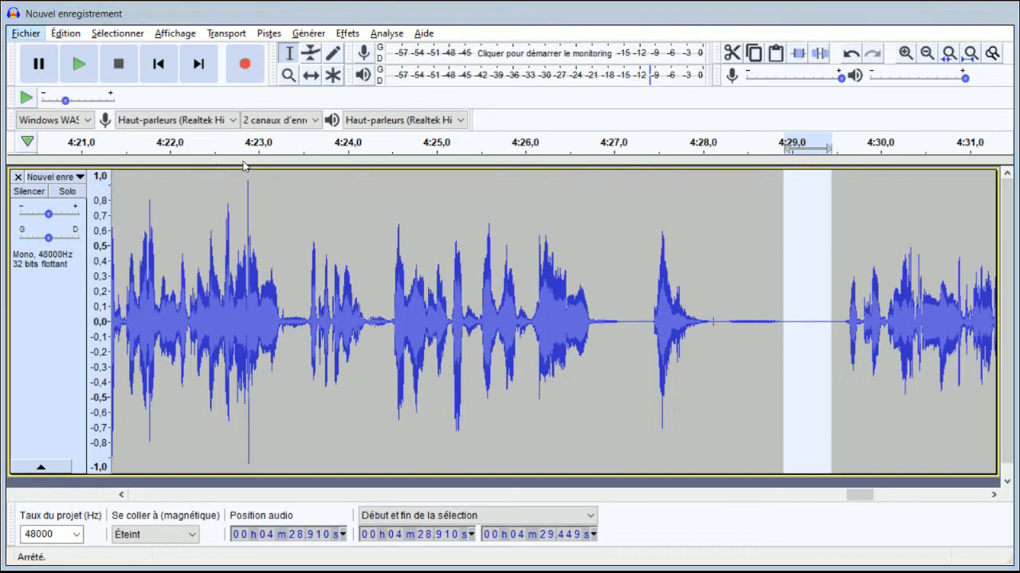